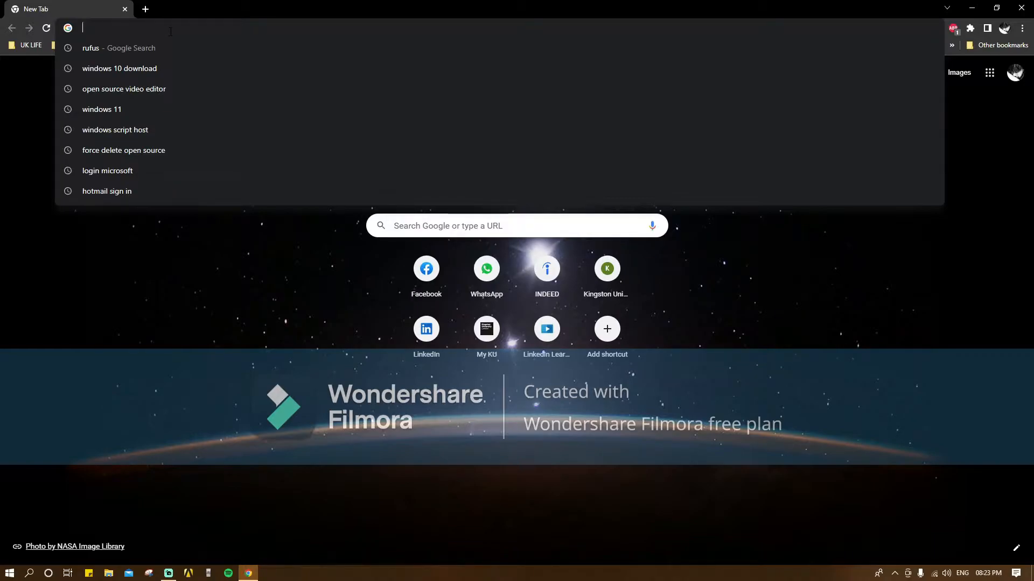
- Download the Windows 10 media creation tool from Microsoft's download page and run it
{"action": "type", "text": "Windows"}
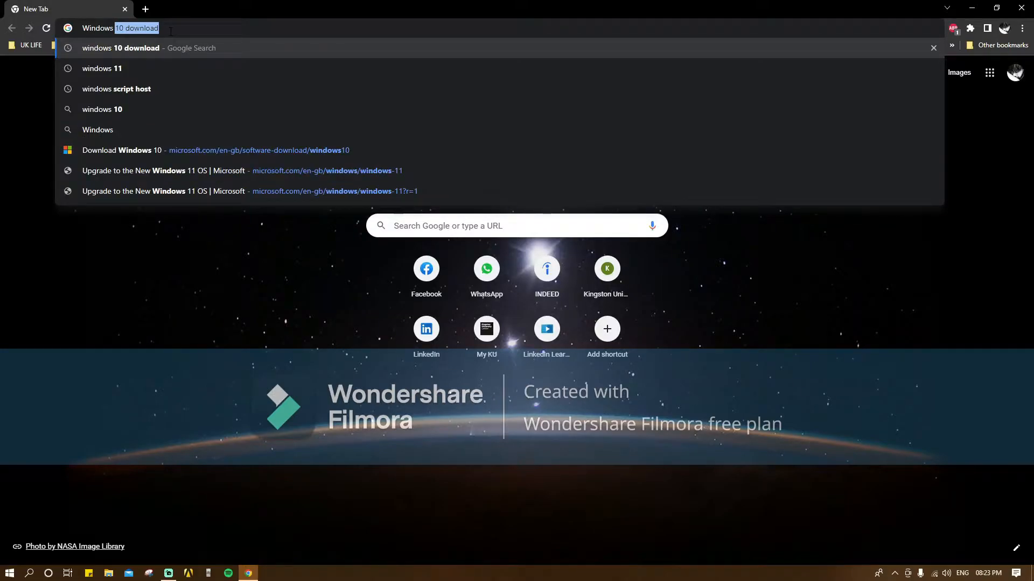
{"action": "left_click", "coordinate": [169, 46]}
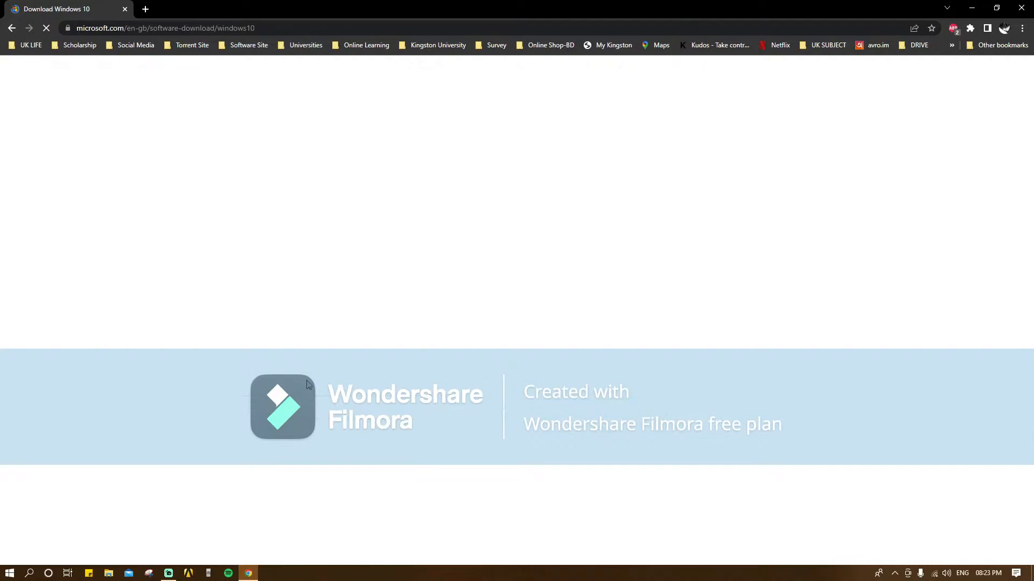
{"action": "scroll", "coordinate": [355, 377], "scroll_direction": "down", "scroll_amount": 4}
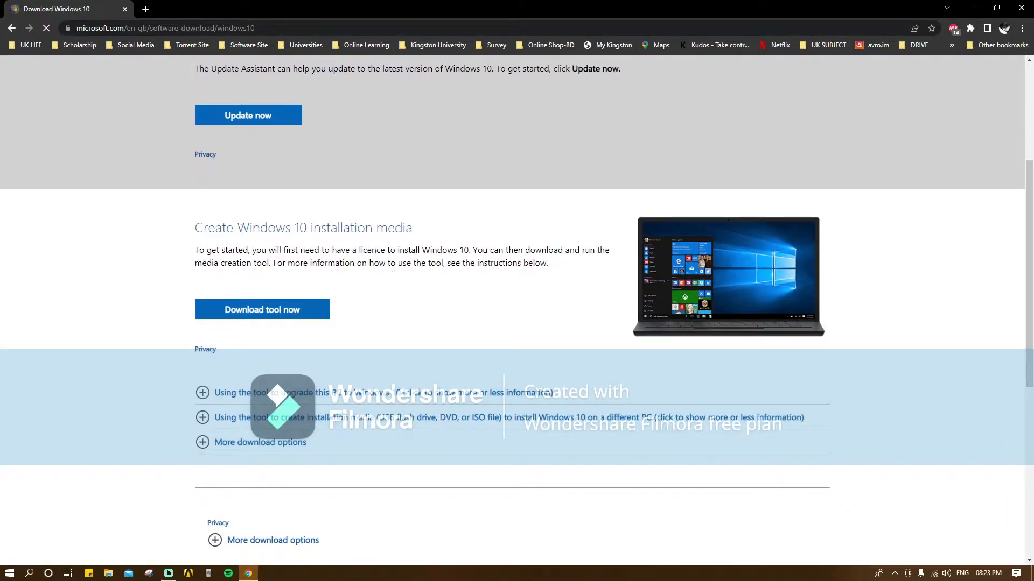
{"action": "left_click", "coordinate": [297, 315]}
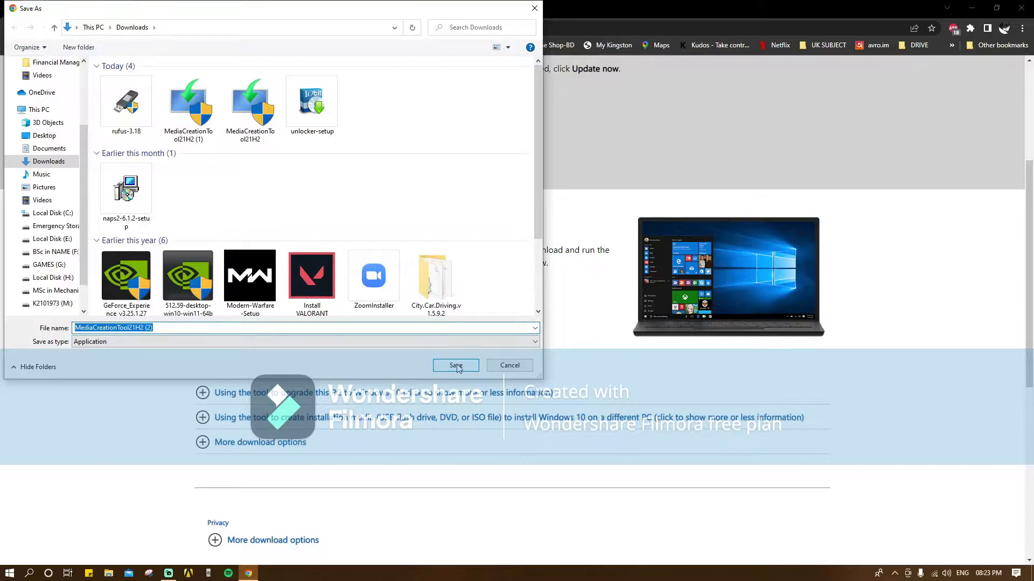
{"action": "left_click", "coordinate": [456, 366]}
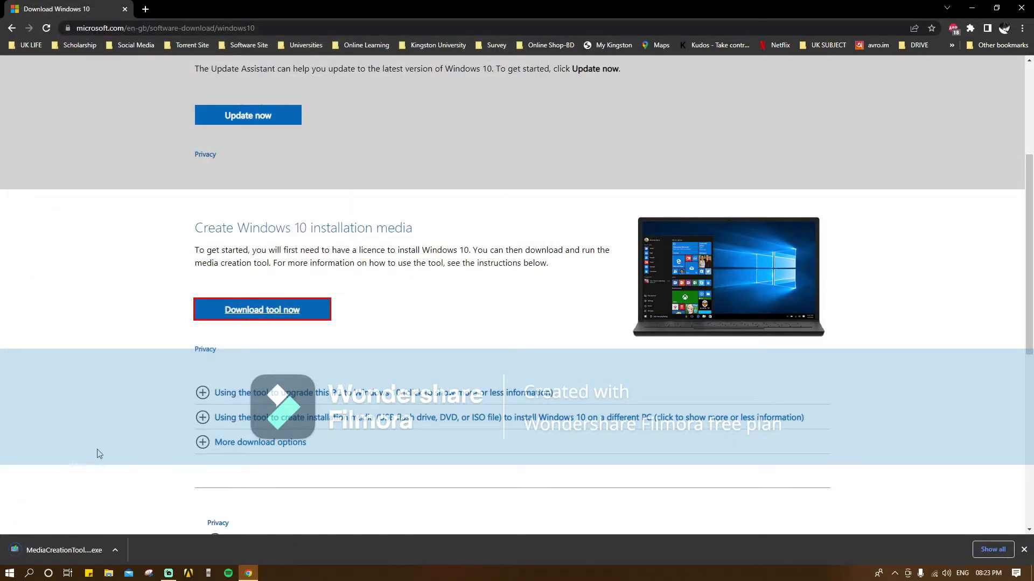
{"action": "left_click", "coordinate": [76, 552]}
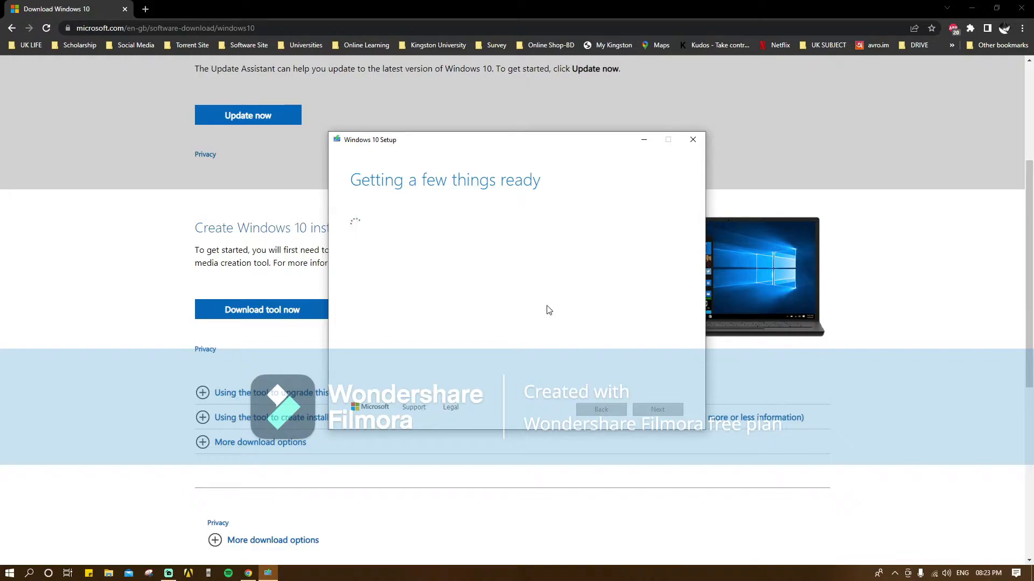
- Minimize Windows 10 Setup and open the official rufus.ie site from a 'rufus' web search
{"action": "left_click", "coordinate": [643, 140]}
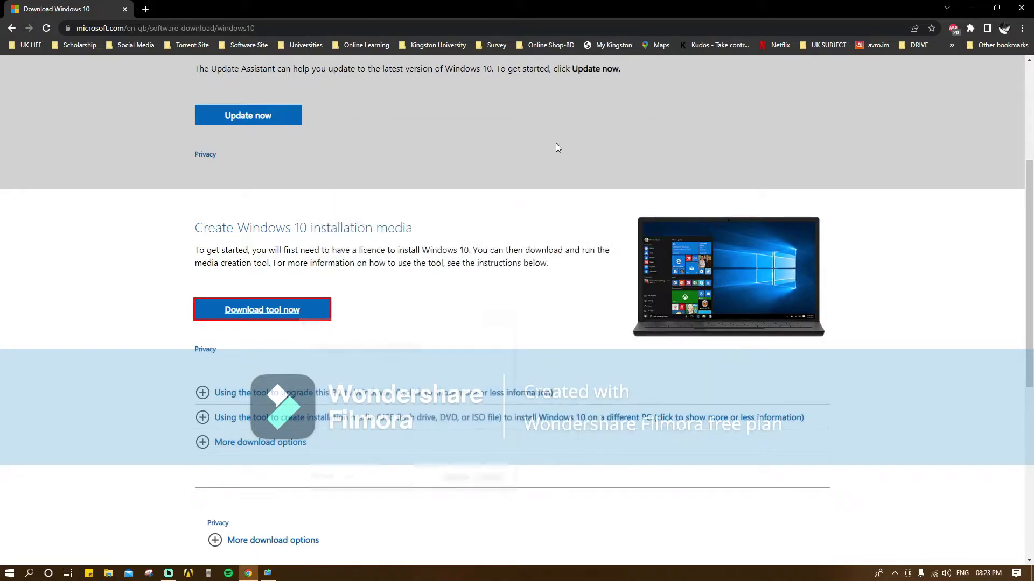
{"action": "left_click", "coordinate": [205, 28]}
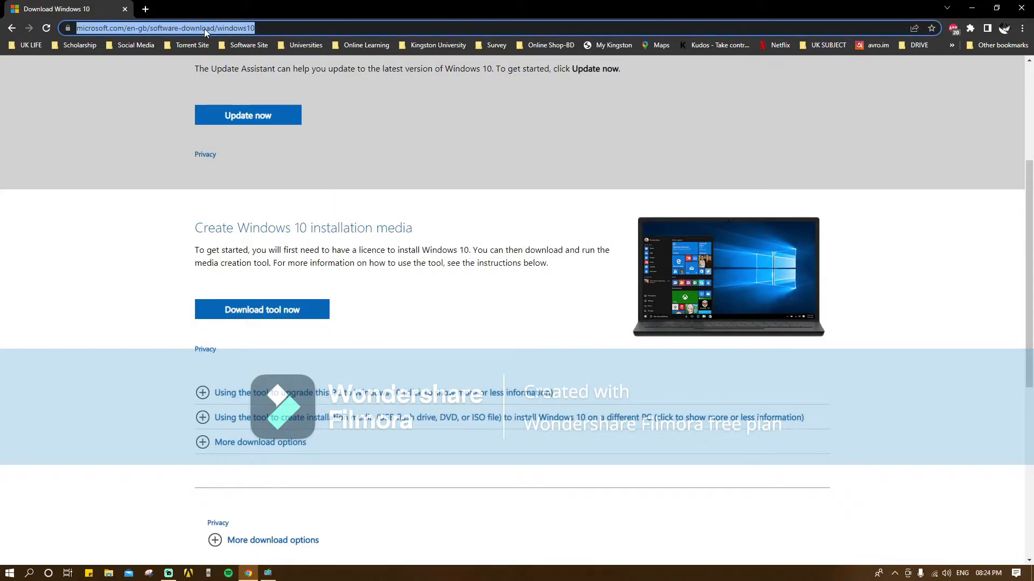
{"action": "type", "text": "rufus"}
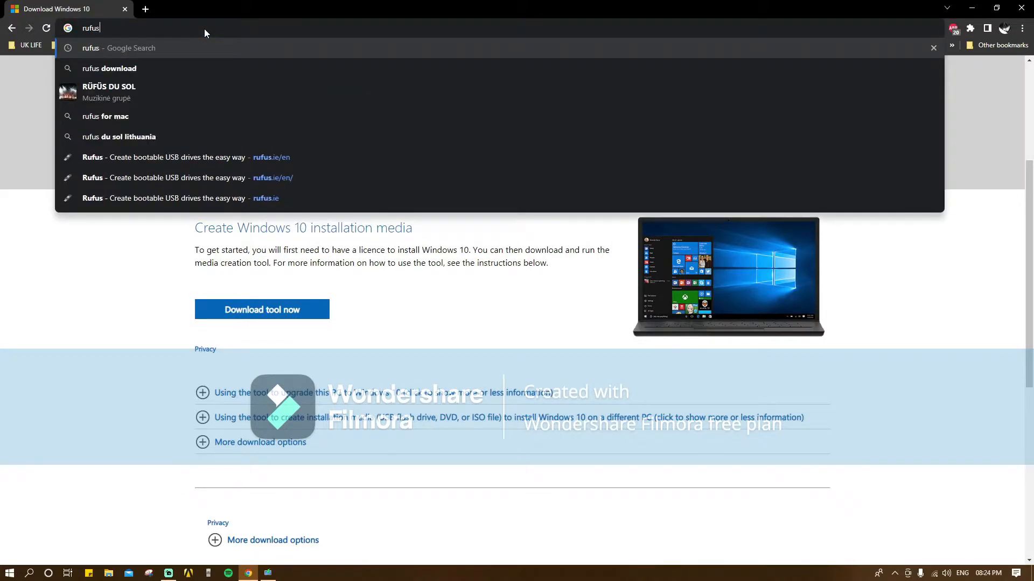
{"action": "key", "text": "Return"}
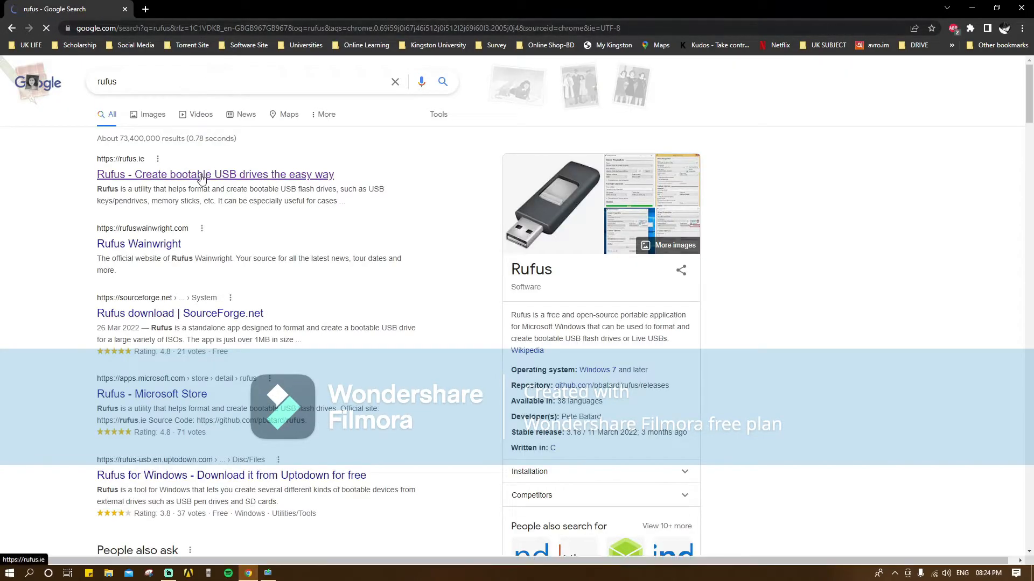
{"action": "left_click", "coordinate": [202, 178]}
- Save the Rufus 3.18 download from the rufus.ie Download section
{"action": "scroll", "coordinate": [408, 360], "scroll_direction": "down", "scroll_amount": 3}
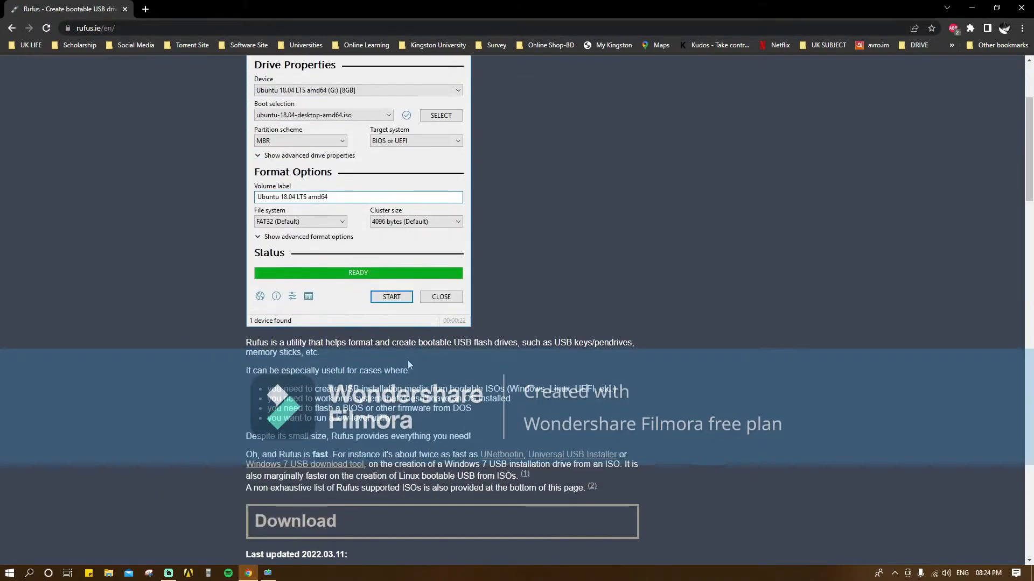
{"action": "scroll", "coordinate": [408, 360], "scroll_direction": "down", "scroll_amount": 5}
{"action": "scroll", "coordinate": [454, 367], "scroll_direction": "down", "scroll_amount": 1}
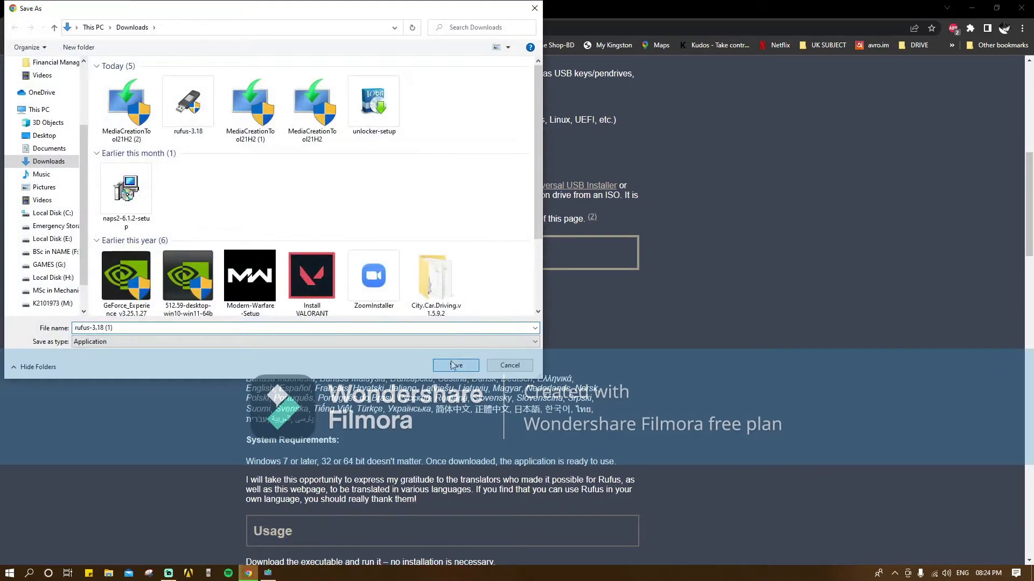
{"action": "left_click", "coordinate": [455, 365]}
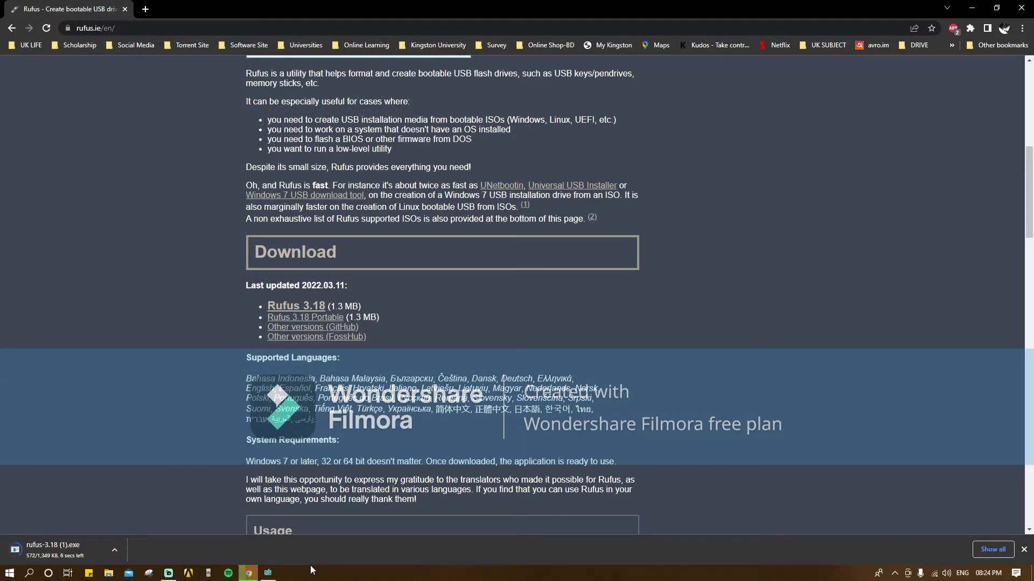
- Bring Windows 10 Setup back, review the licence terms and accept them
{"action": "left_click", "coordinate": [268, 573]}
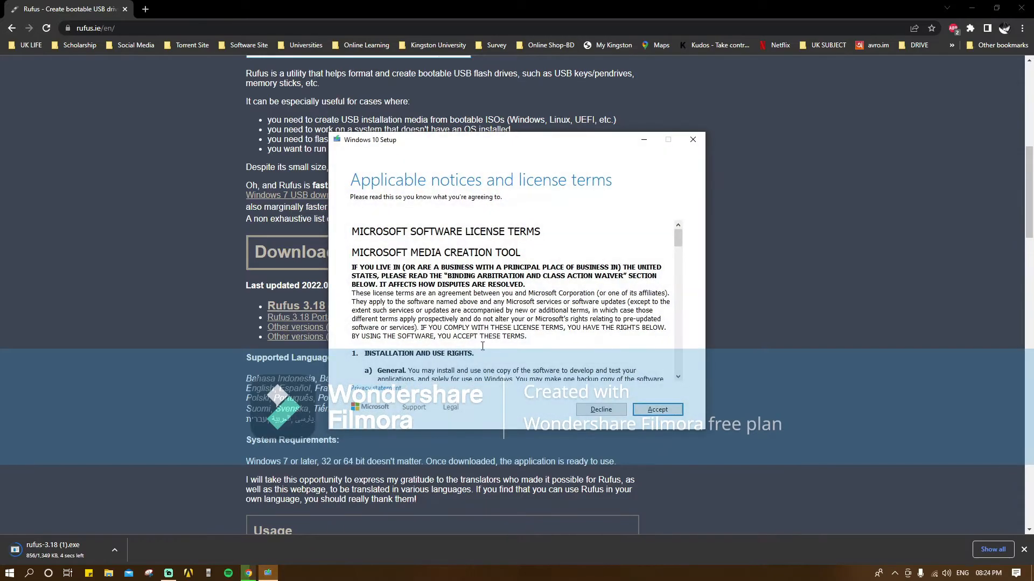
{"action": "scroll", "coordinate": [509, 304], "scroll_direction": "down", "scroll_amount": 7}
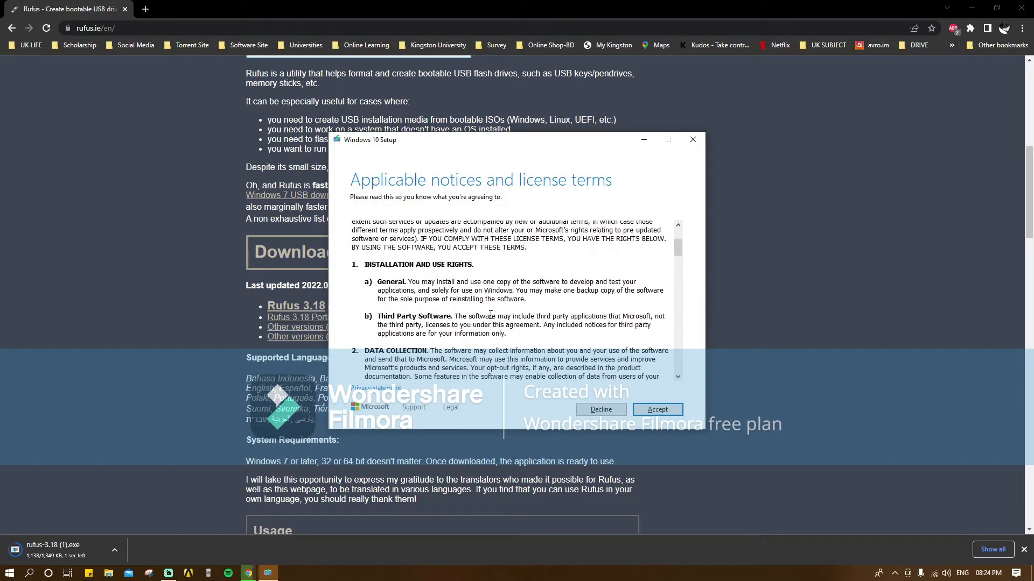
{"action": "scroll", "coordinate": [491, 315], "scroll_direction": "up", "scroll_amount": 2}
{"action": "scroll", "coordinate": [491, 315], "scroll_direction": "up", "scroll_amount": 5}
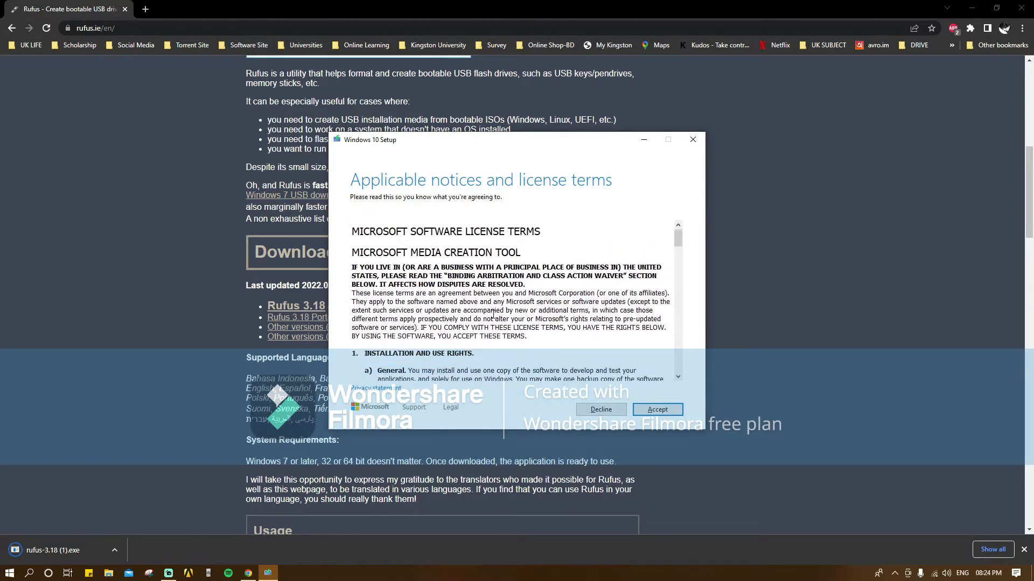
{"action": "scroll", "coordinate": [494, 314], "scroll_direction": "down", "scroll_amount": 15}
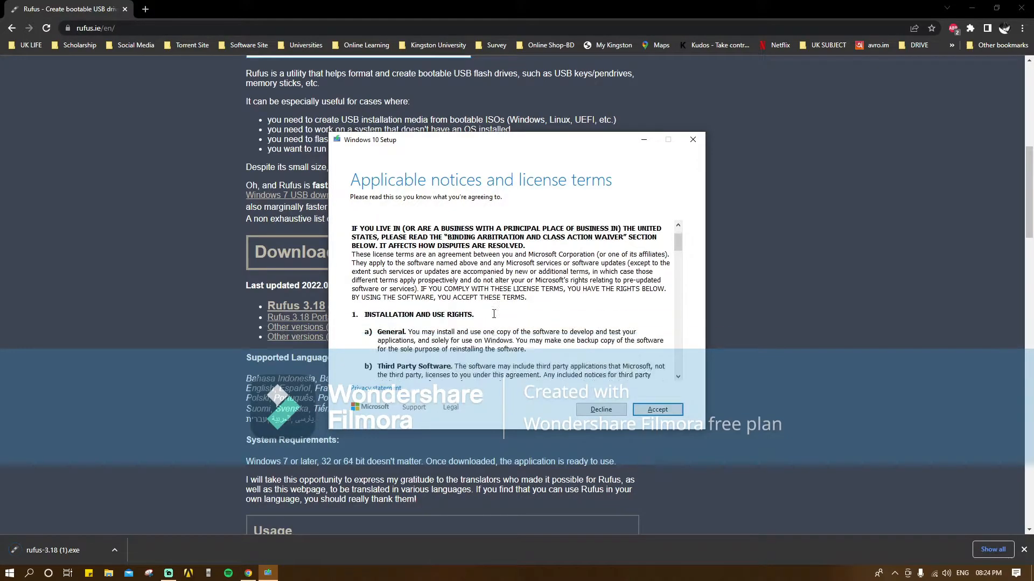
{"action": "left_click", "coordinate": [662, 413]}
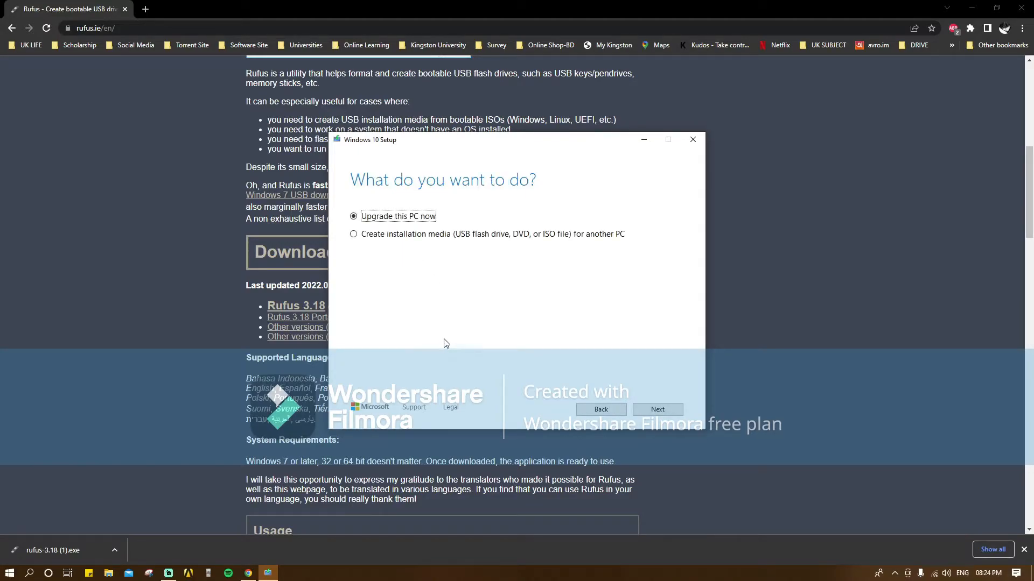
- Create media for another PC using English (United States), Windows 10, 64-bit (x64)
{"action": "left_click", "coordinate": [379, 240]}
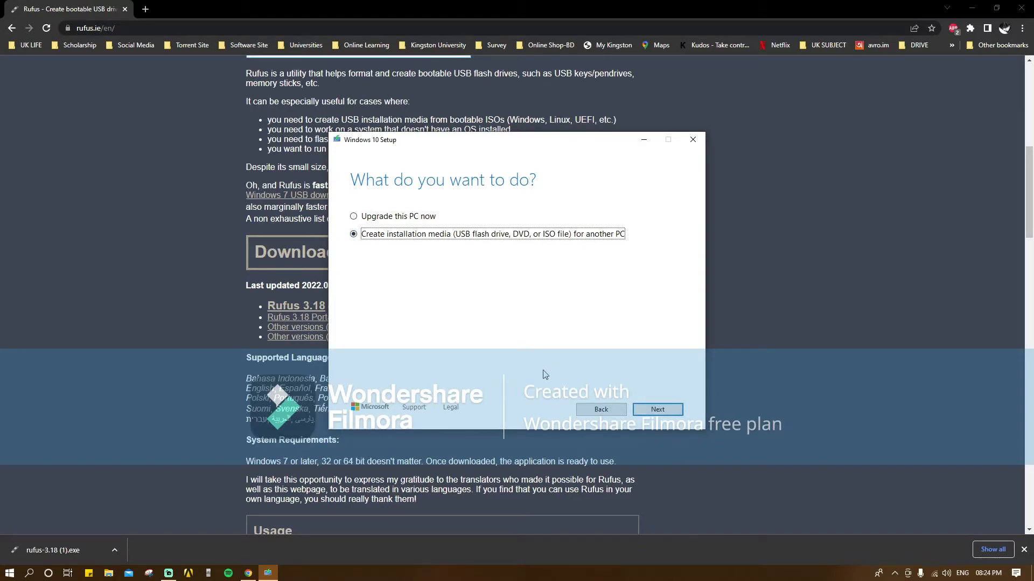
{"action": "left_click", "coordinate": [667, 412]}
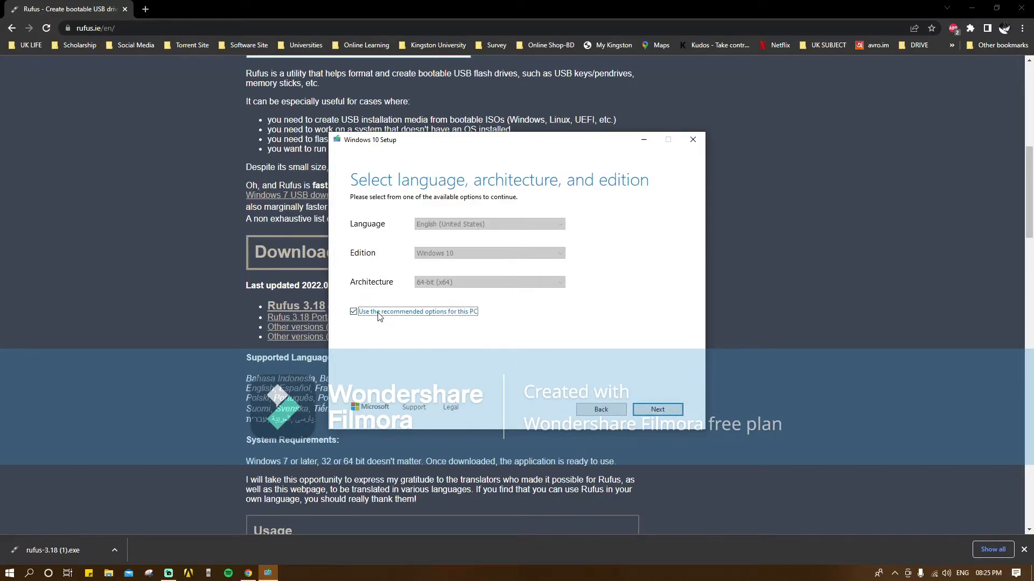
{"action": "left_click", "coordinate": [388, 313]}
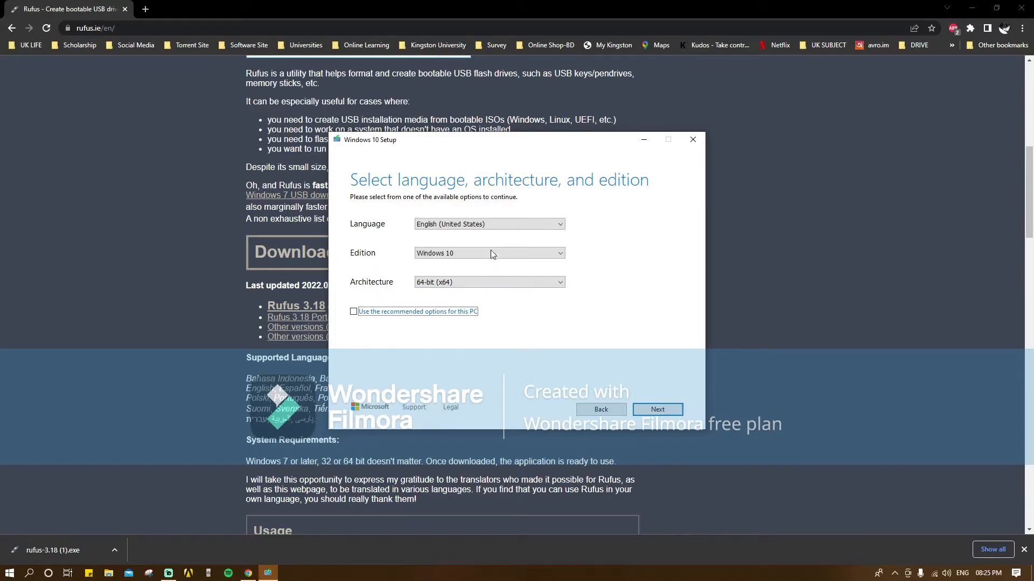
{"action": "left_click", "coordinate": [484, 225]}
{"action": "left_click", "coordinate": [458, 233]}
{"action": "left_click", "coordinate": [500, 251]}
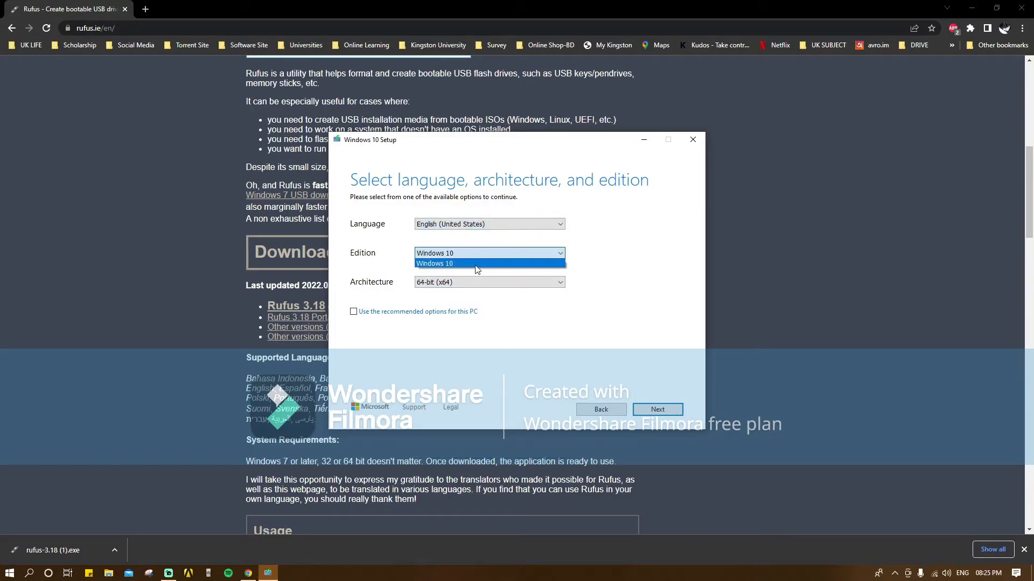
{"action": "left_click", "coordinate": [478, 265]}
{"action": "left_click", "coordinate": [485, 286]}
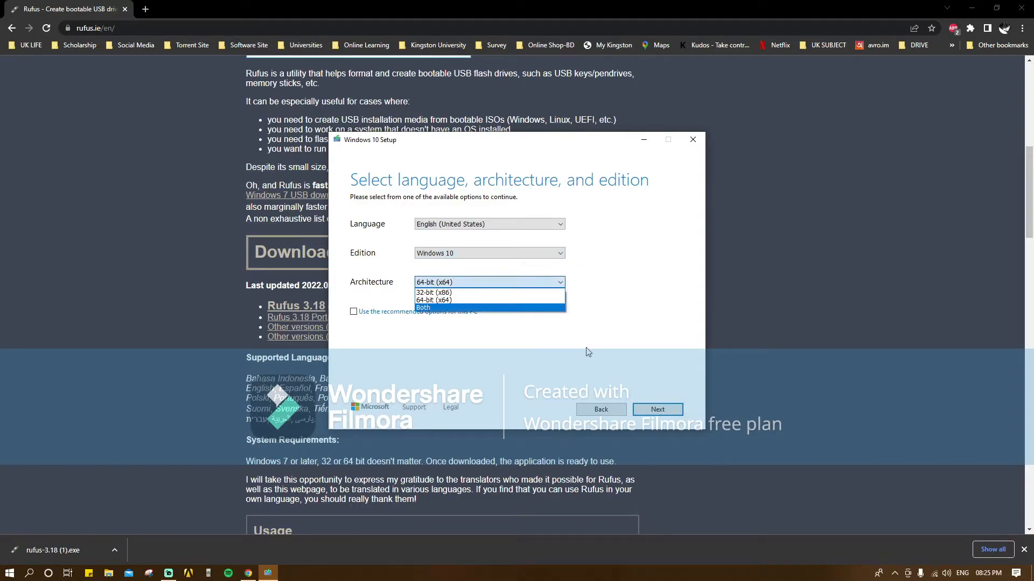
{"action": "left_click", "coordinate": [458, 301]}
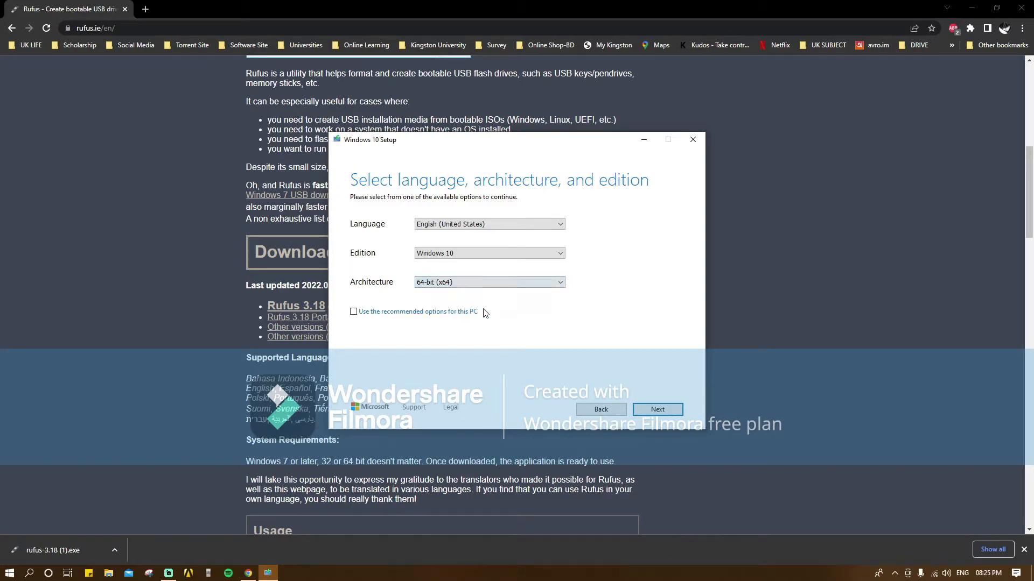
- Choose ISO file as the media and save it as Windows on the Desktop
{"action": "left_click", "coordinate": [652, 412]}
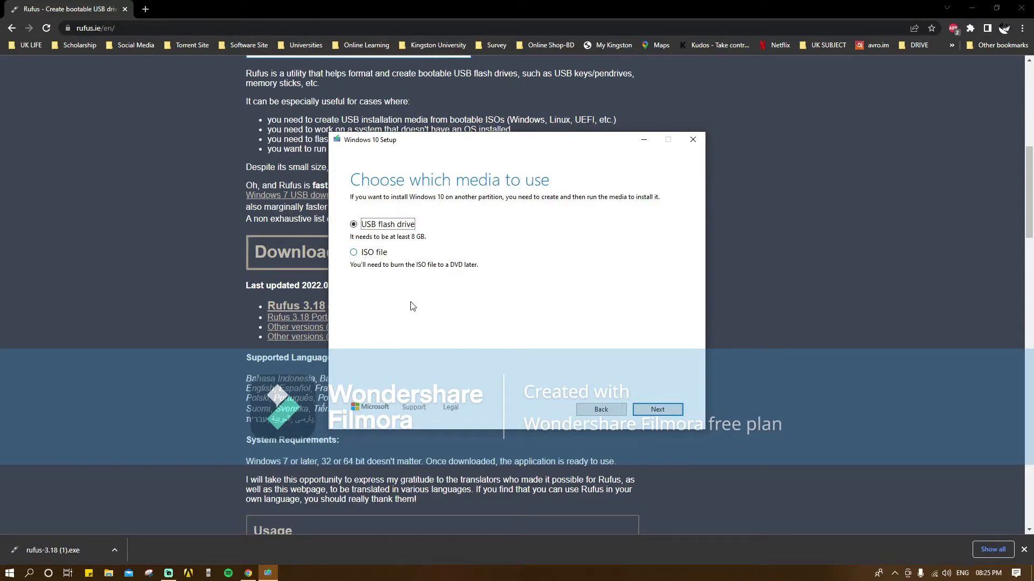
{"action": "left_click", "coordinate": [365, 253]}
{"action": "left_click", "coordinate": [658, 410]}
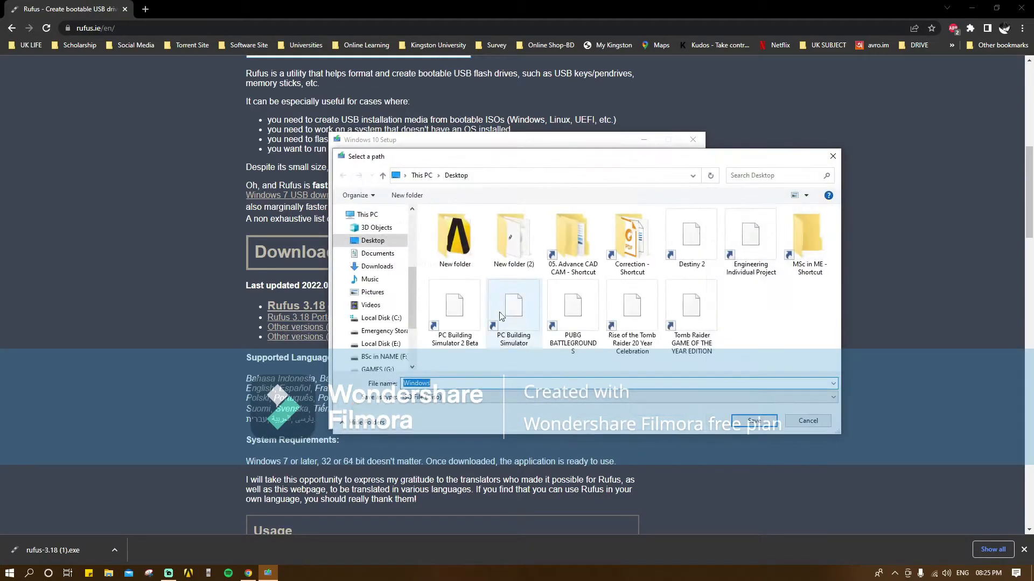
{"action": "left_click", "coordinate": [744, 425]}
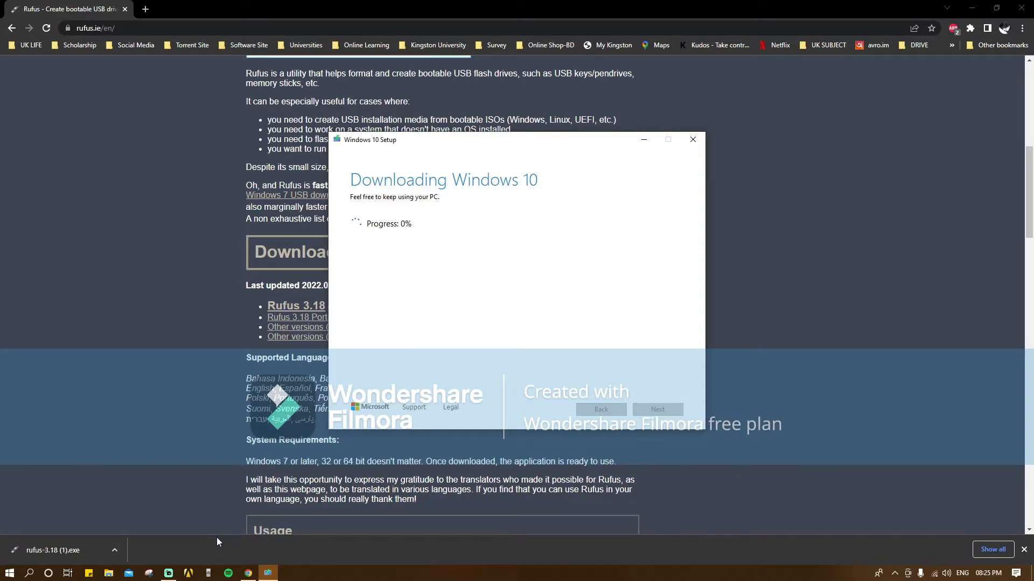
- Quit Windows 10 Setup and minimize the browser to reveal the desktop
{"action": "left_click", "coordinate": [645, 142]}
{"action": "left_click", "coordinate": [269, 574]}
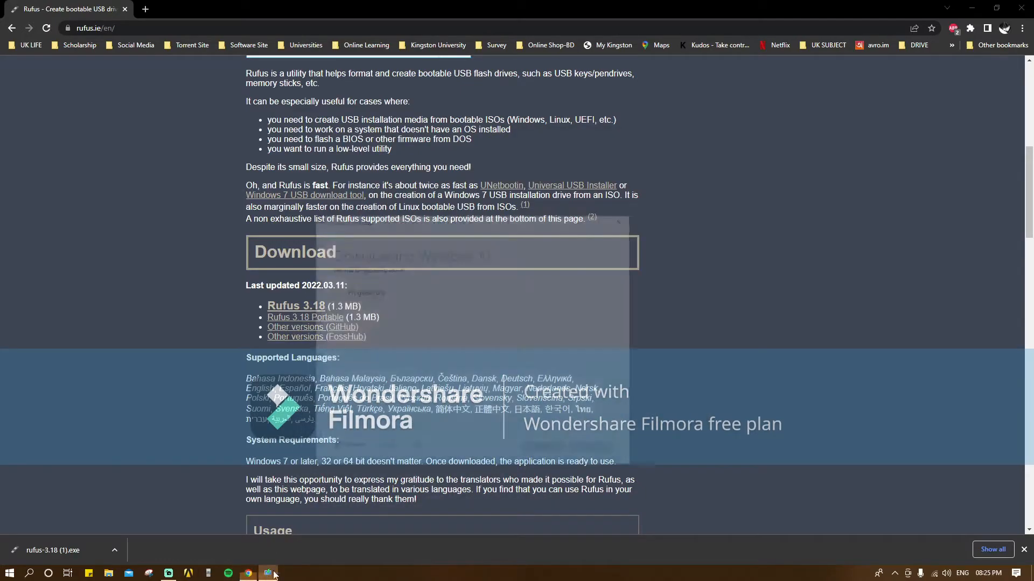
{"action": "left_click", "coordinate": [693, 140]}
{"action": "left_click", "coordinate": [509, 330]}
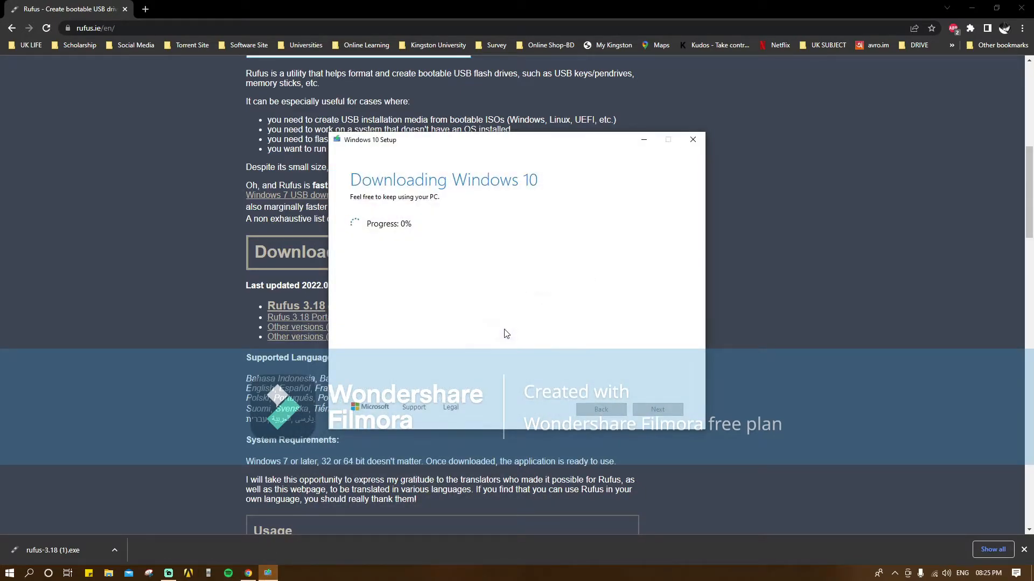
{"action": "left_click", "coordinate": [972, 8]}
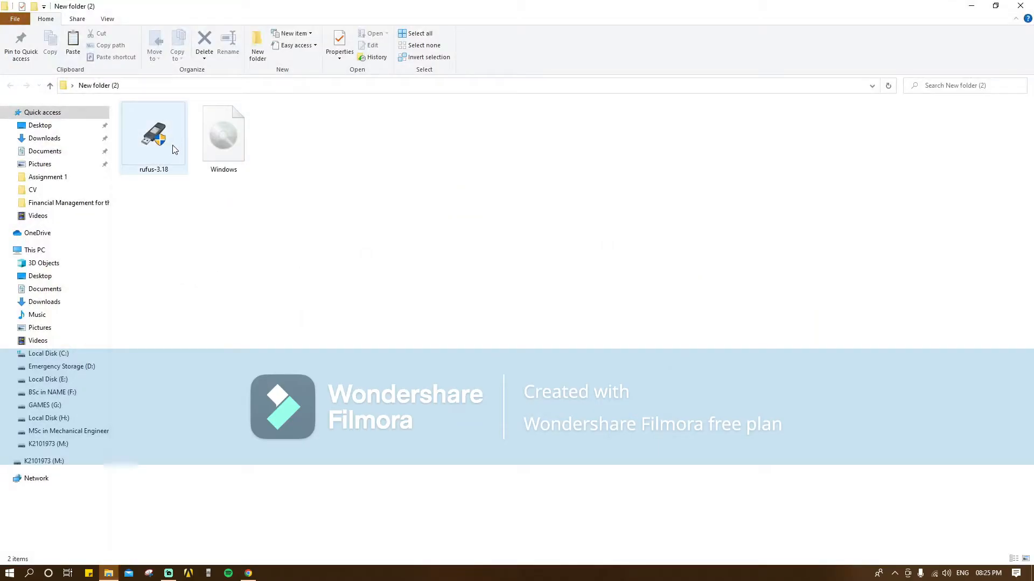
- Run rufus-3.18 as administrator and select the 32 GB USB drive as the target
{"action": "left_click", "coordinate": [171, 148]}
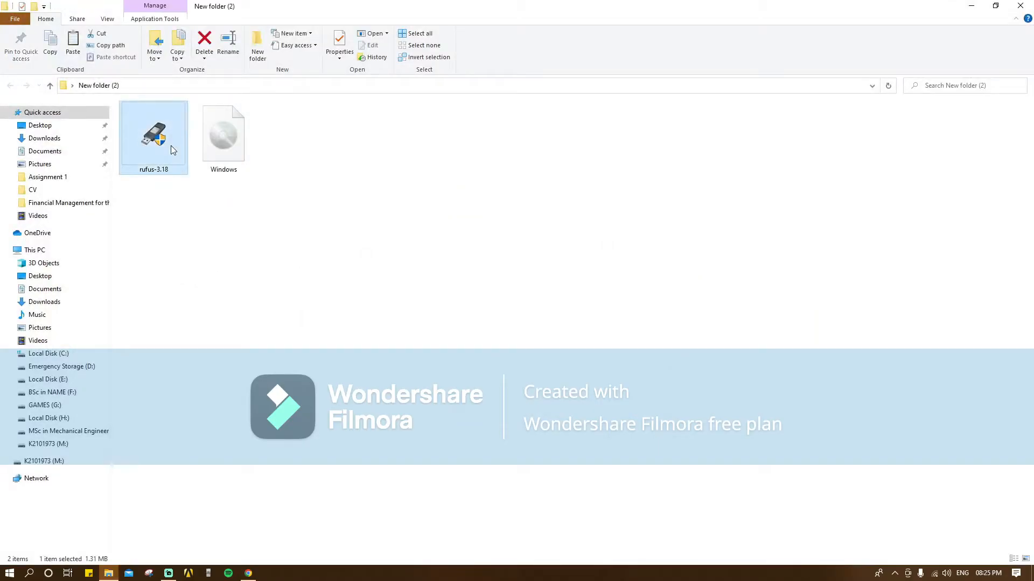
{"action": "right_click", "coordinate": [170, 146]}
{"action": "left_click", "coordinate": [182, 176]}
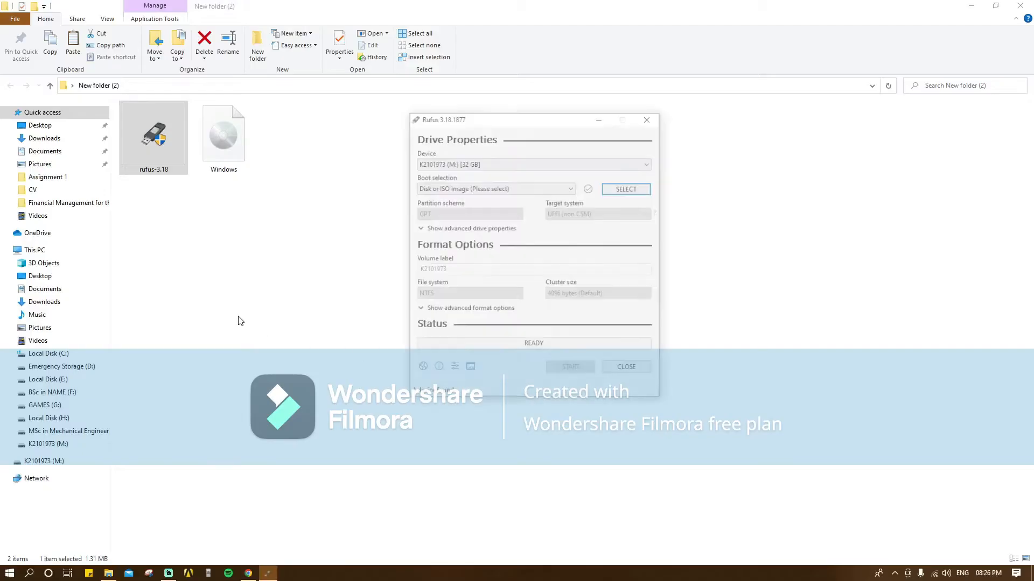
{"action": "left_click", "coordinate": [488, 163]}
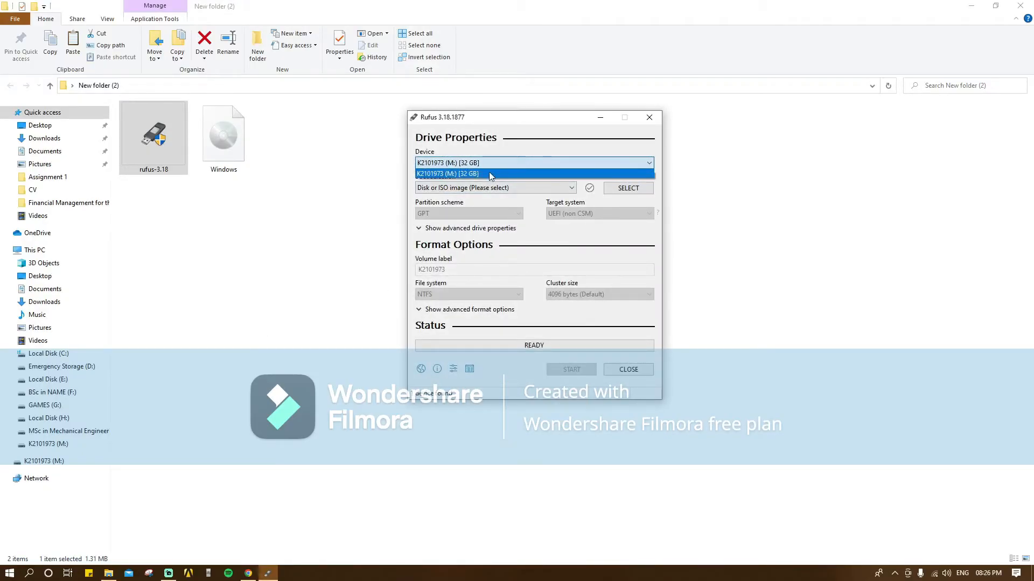
{"action": "left_click", "coordinate": [489, 172]}
- Load Windows.iso from Desktop\New folder (2) as the boot image
{"action": "left_click", "coordinate": [625, 188]}
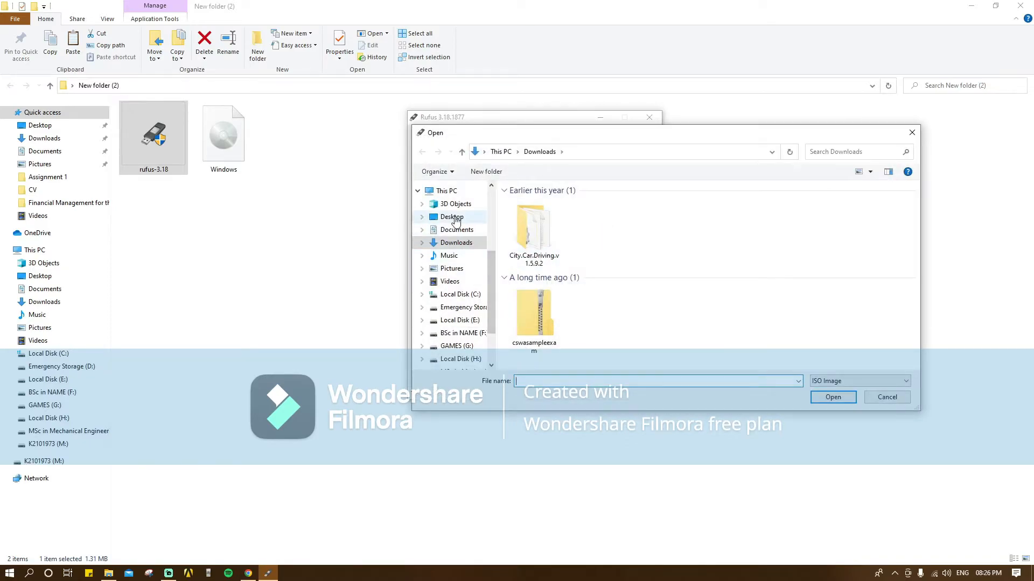
{"action": "left_click", "coordinate": [444, 215]}
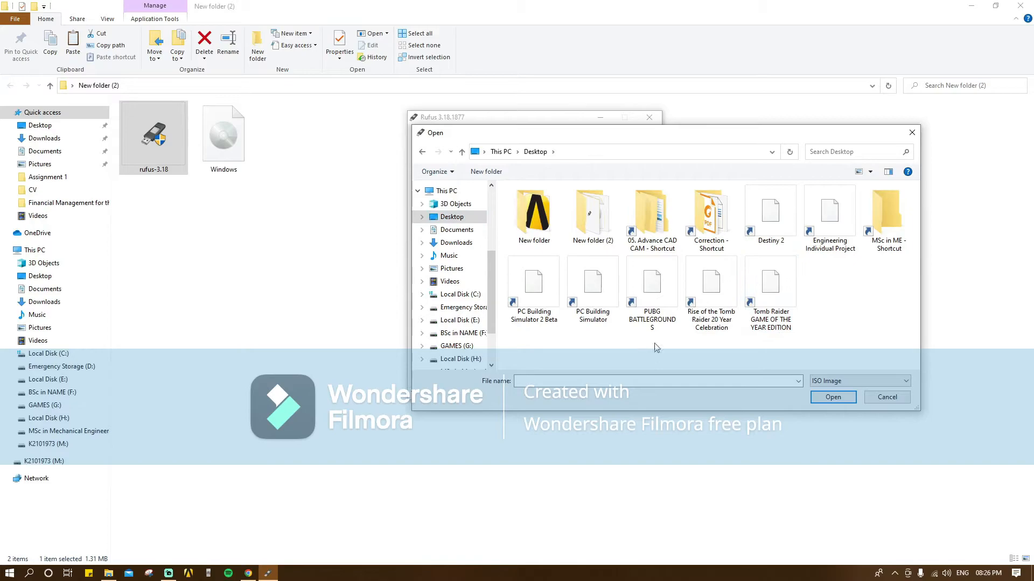
{"action": "double_click", "coordinate": [599, 225]}
{"action": "left_click", "coordinate": [532, 204]}
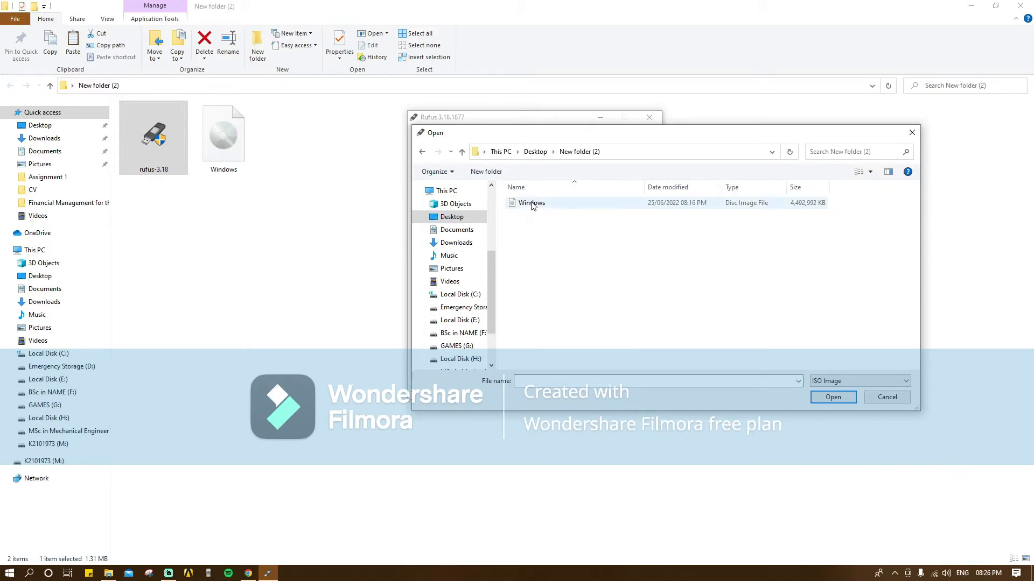
{"action": "left_click", "coordinate": [823, 398]}
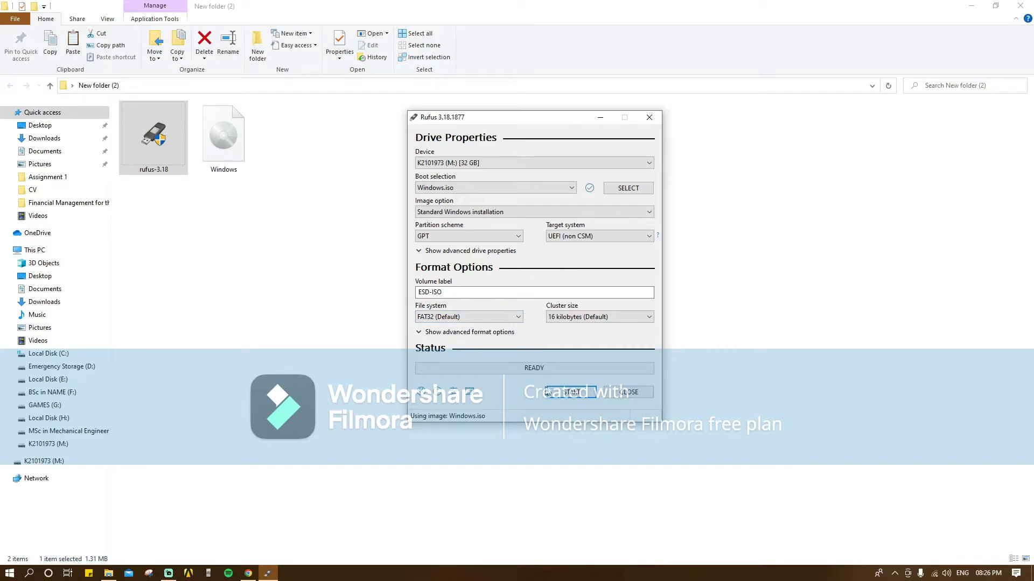
- Start writing Windows.iso to the 32 GB USB drive, confirming its data may be erased
{"action": "left_click", "coordinate": [563, 395]}
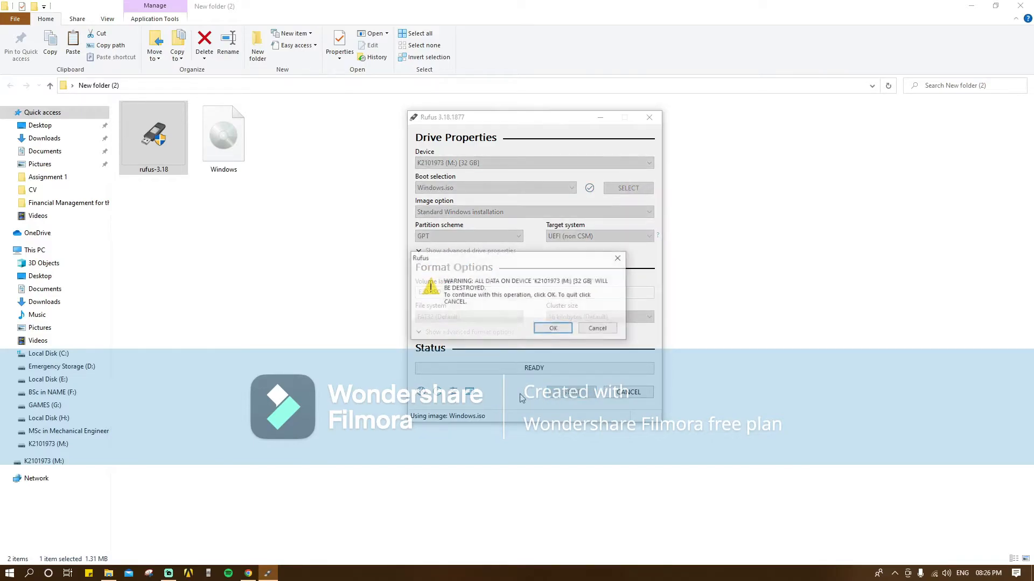
{"action": "left_click", "coordinate": [549, 328]}
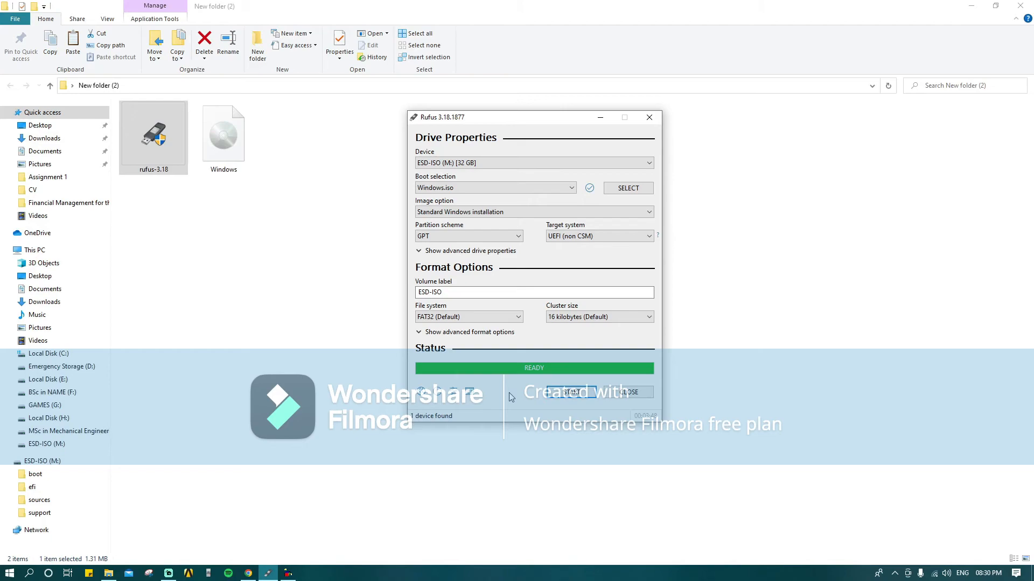
- Close Rufus and the script error, then open the ESD-ISO (M:) drive from This PC
{"action": "left_click", "coordinate": [626, 392]}
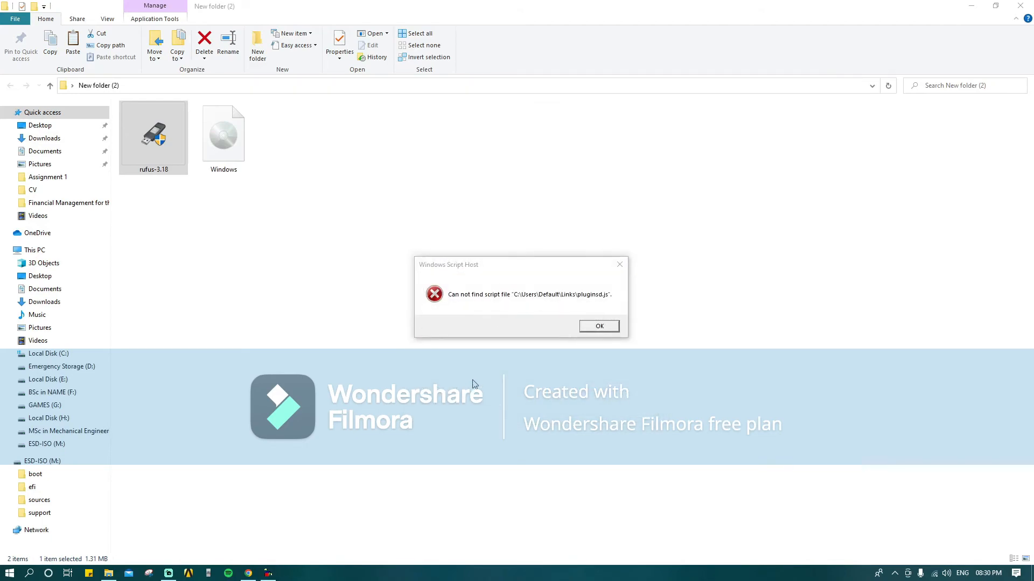
{"action": "left_click", "coordinate": [620, 265]}
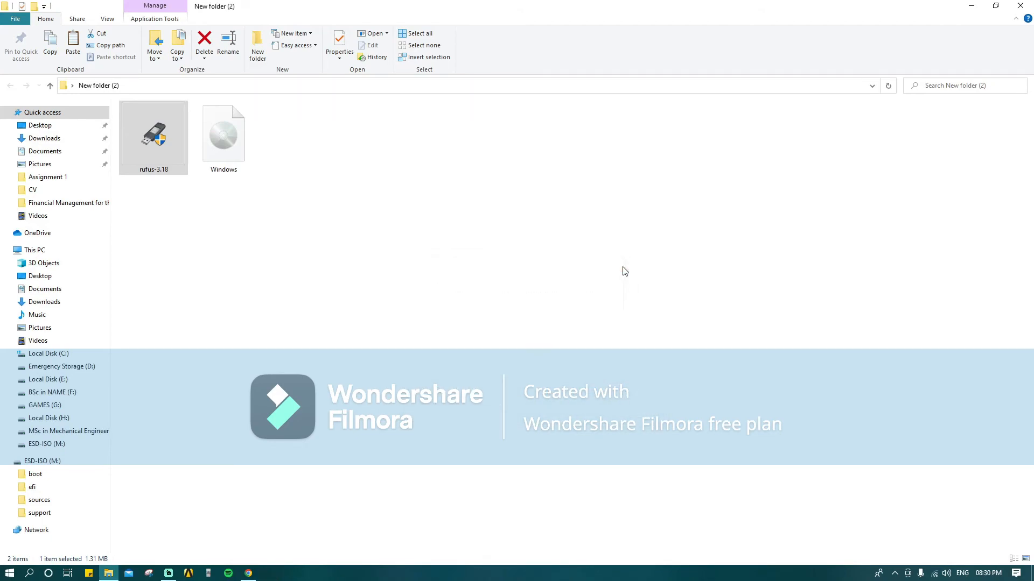
{"action": "left_click", "coordinate": [1020, 6]}
{"action": "double_click", "coordinate": [20, 16]}
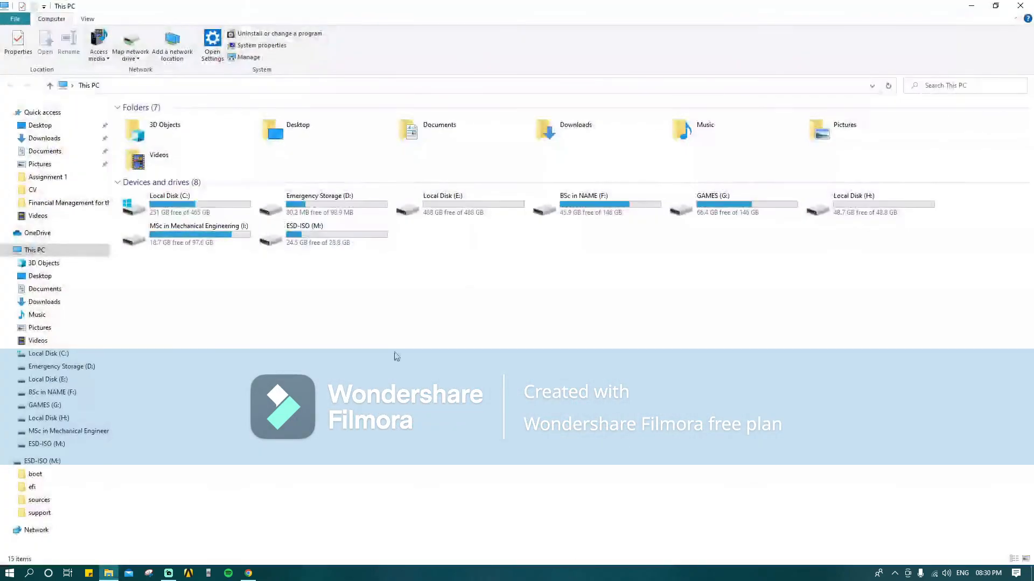
{"action": "double_click", "coordinate": [319, 233]}
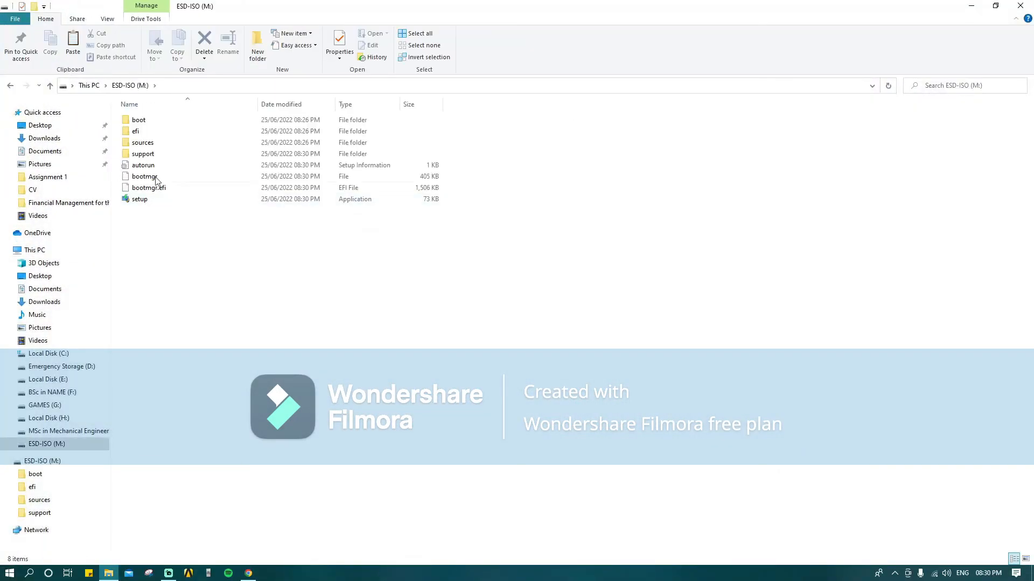